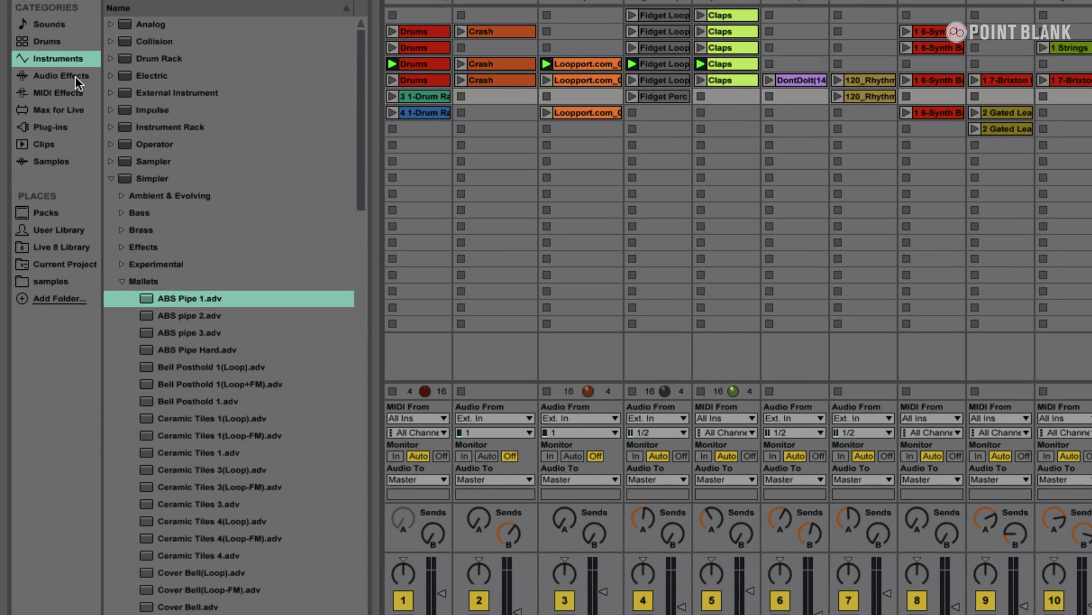
Step: Drag Reflections.adv from Audio Effects > Reverb > Special into the chain after ABS Pipe 1
{"action": "left_click", "coordinate": [64, 90]}
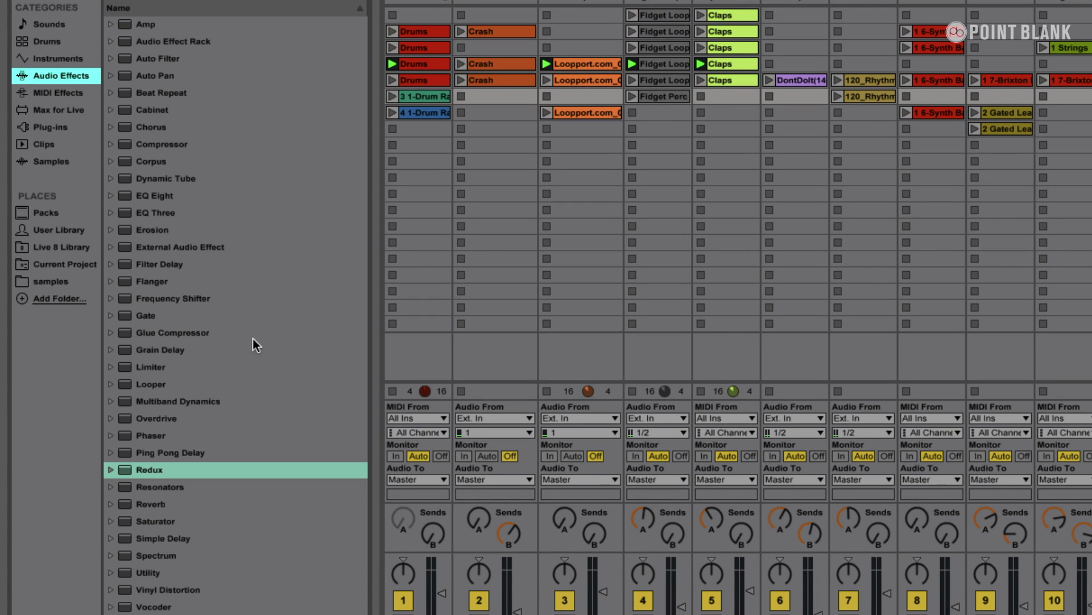
{"action": "left_click", "coordinate": [148, 508]}
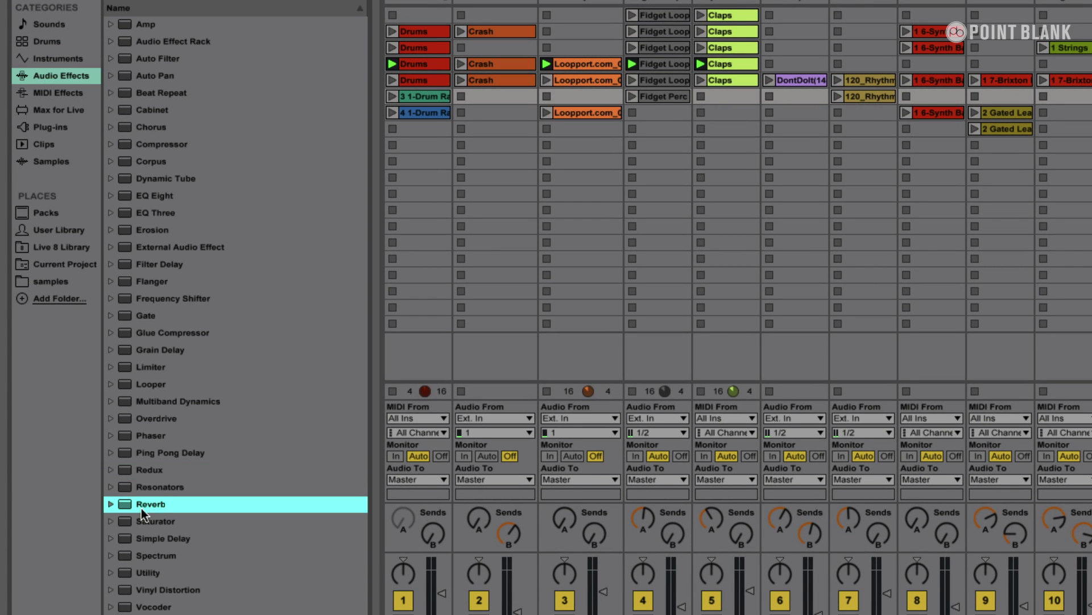
{"action": "left_click", "coordinate": [110, 503]}
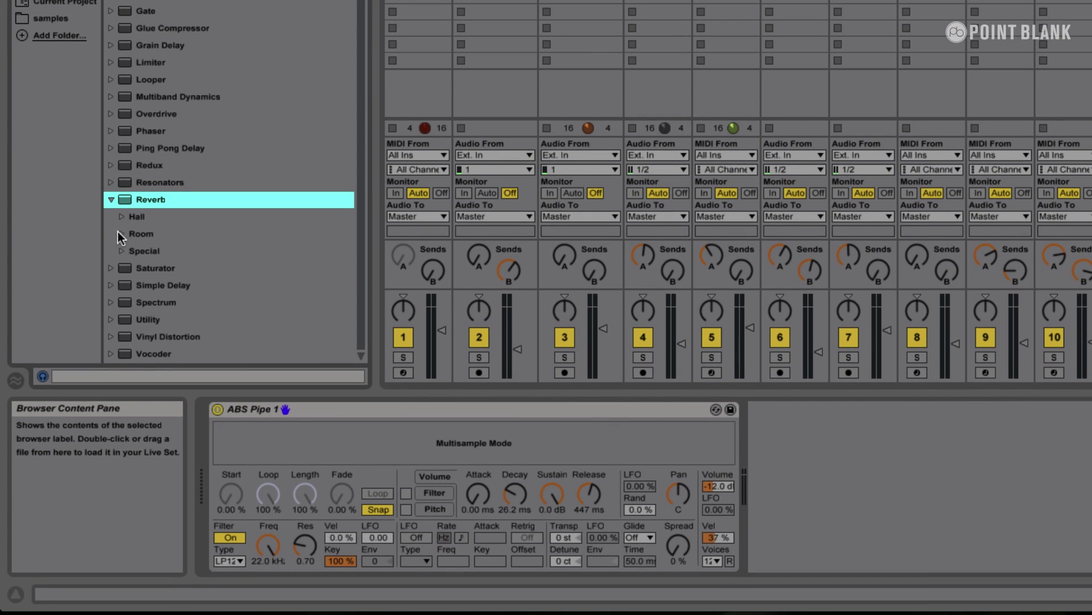
{"action": "left_click", "coordinate": [123, 250]}
{"action": "scroll", "coordinate": [303, 183], "scroll_direction": "down", "scroll_amount": 5}
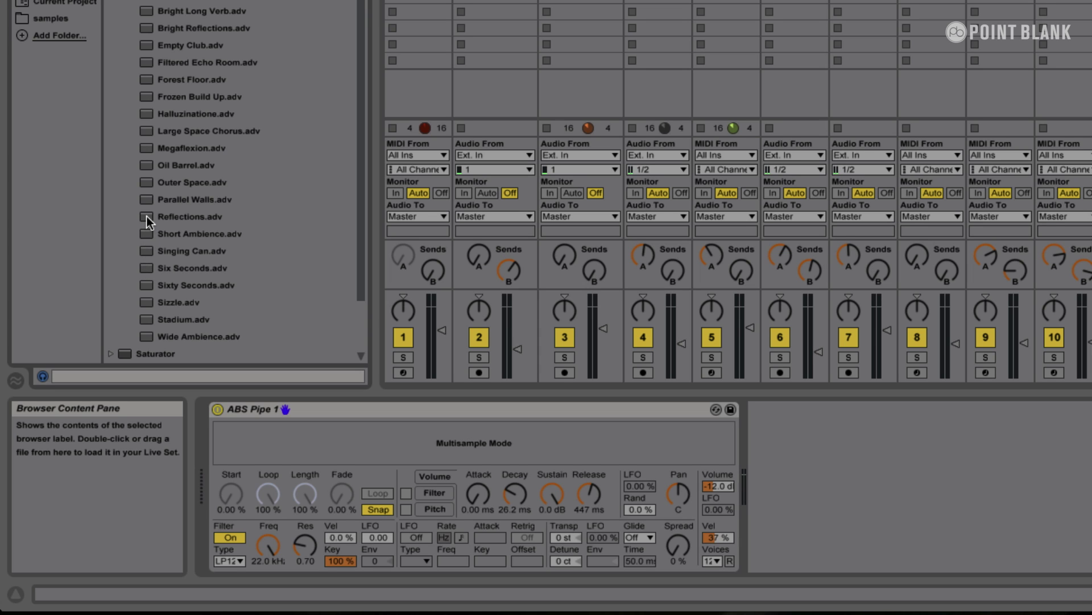
{"action": "left_click_drag", "start_coordinate": [144, 217], "coordinate": [706, 486]}
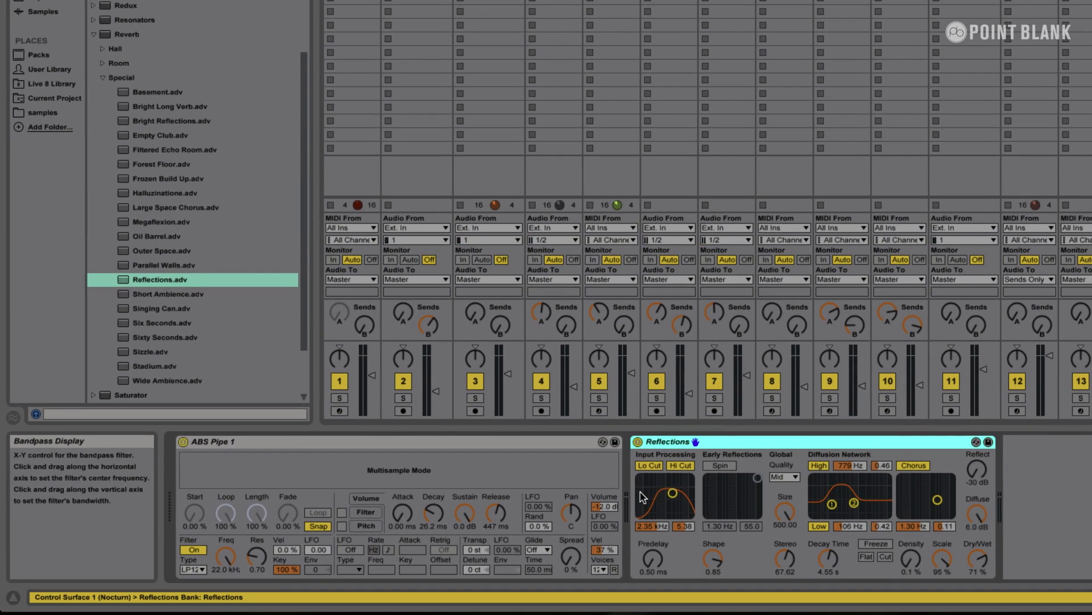
Step: Start playback and turn the Reflections Dry/Wet down from 71% to 34%
{"action": "left_click", "coordinate": [242, 441]}
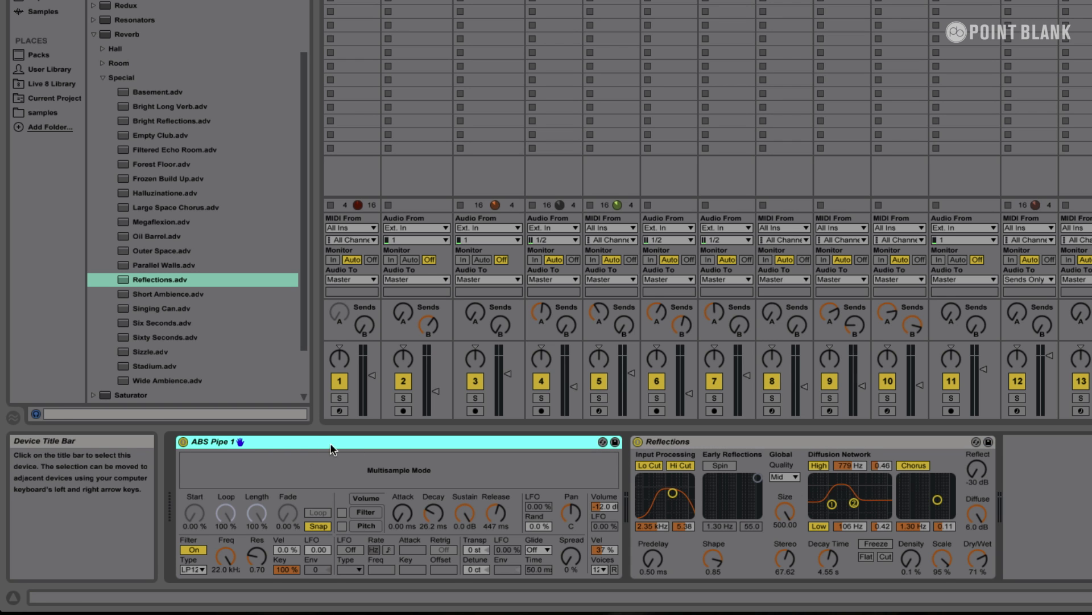
{"action": "left_click", "coordinate": [716, 443]}
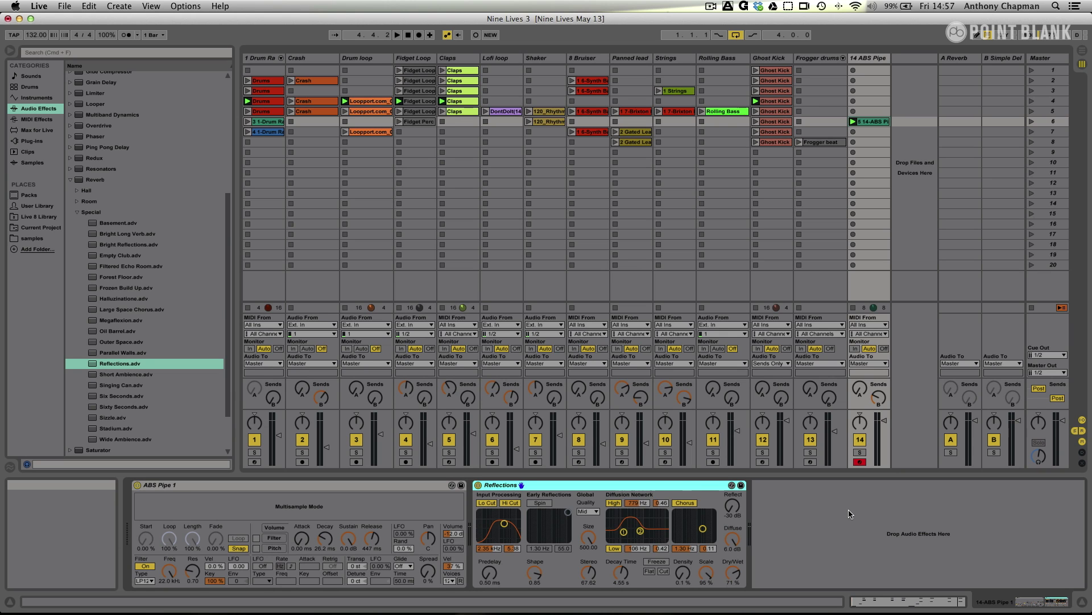
{"action": "key", "text": "space"}
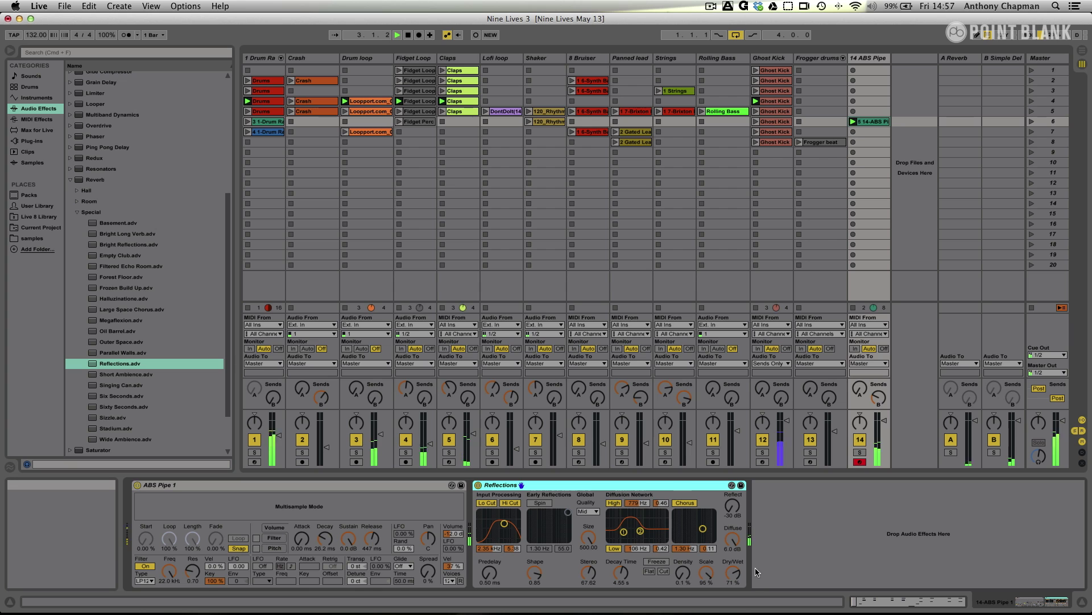
{"action": "left_click_drag", "start_coordinate": [736, 577], "coordinate": [736, 606]}
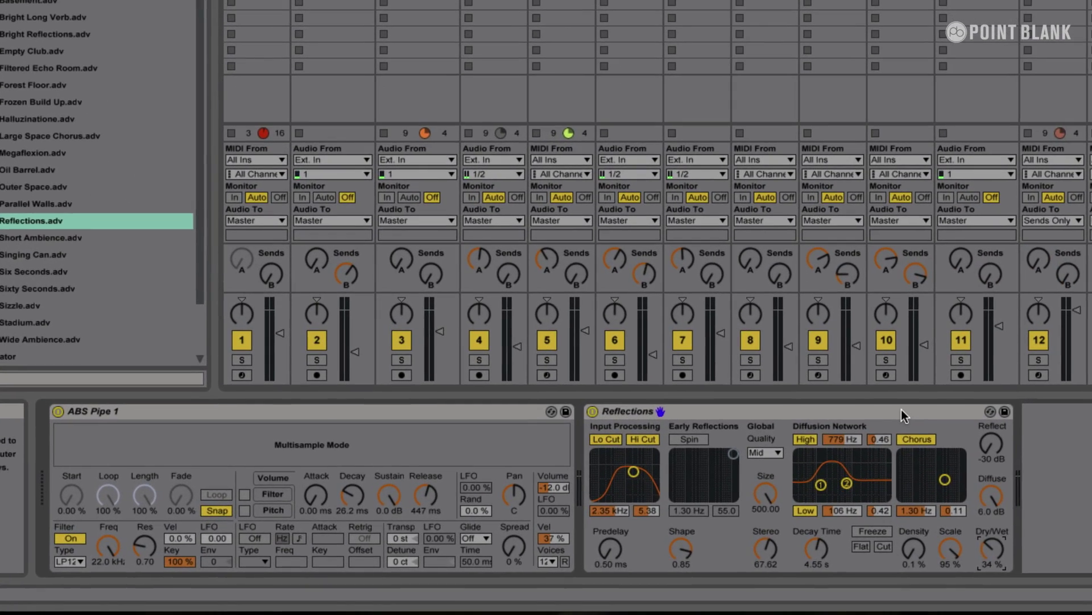
Step: Group the selected ABS Pipe 1 and Reflections devices into an Instrument Rack
{"action": "left_click", "coordinate": [835, 433]}
{"action": "left_click", "coordinate": [441, 418]}
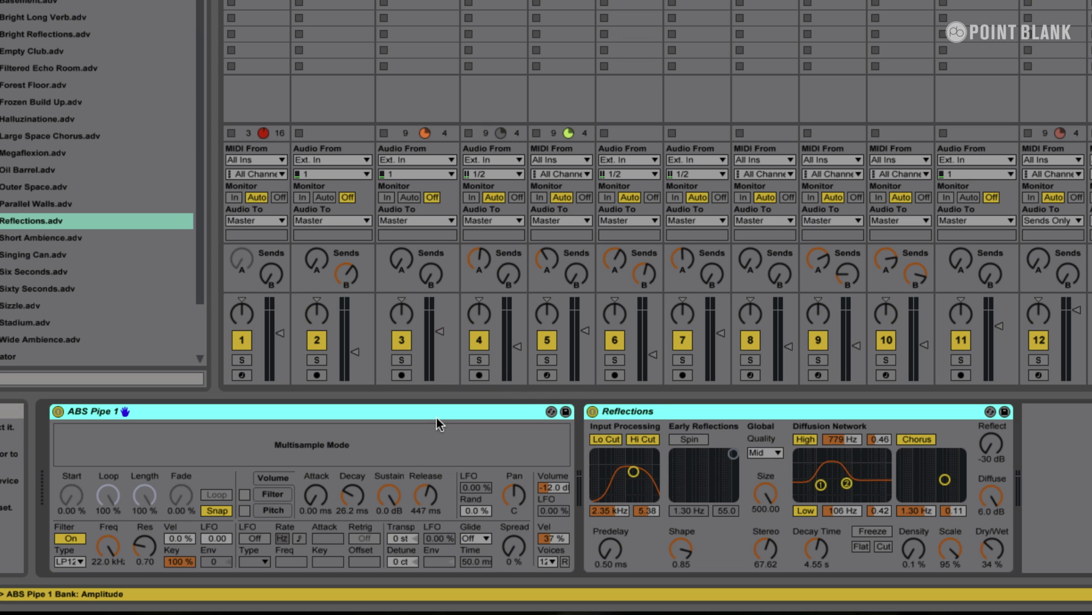
{"action": "right_click", "coordinate": [439, 416]}
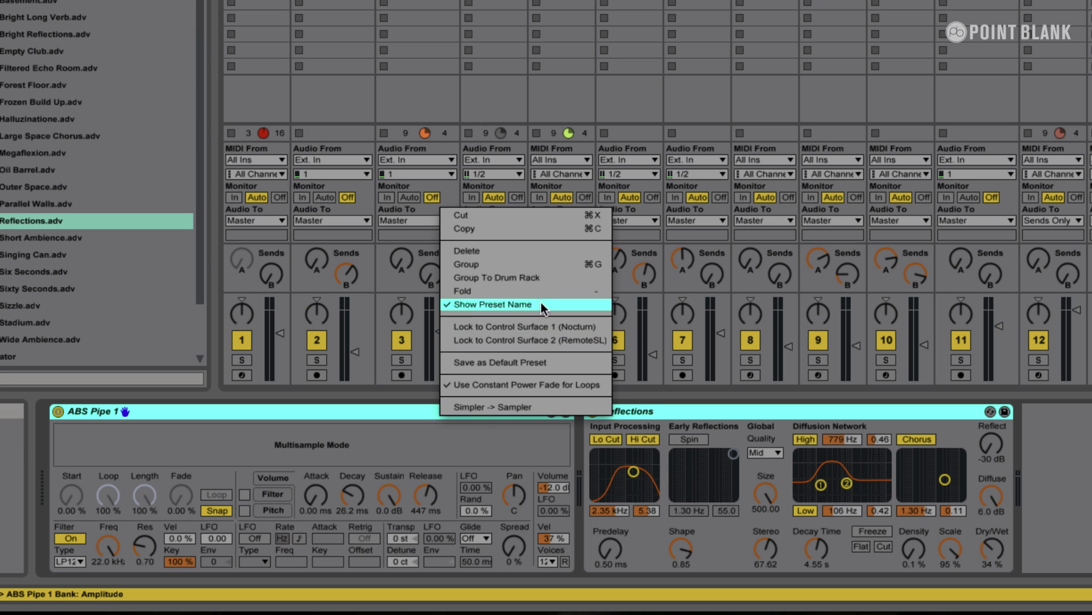
{"action": "left_click", "coordinate": [567, 265]}
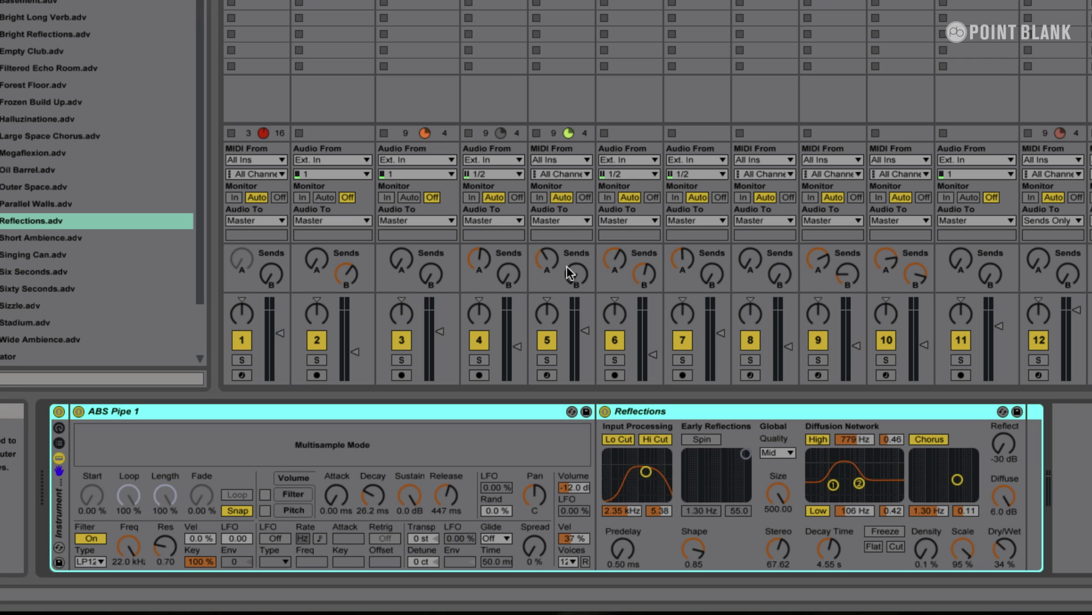
Step: Display the new Instrument Rack's chain list
{"action": "double_click", "coordinate": [61, 523]}
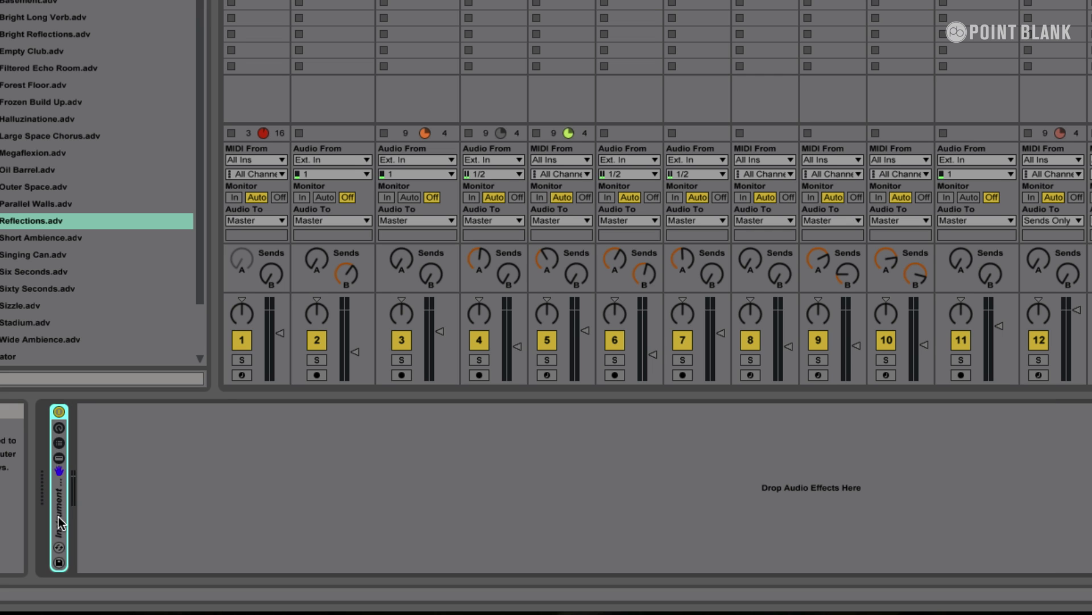
{"action": "double_click", "coordinate": [61, 522]}
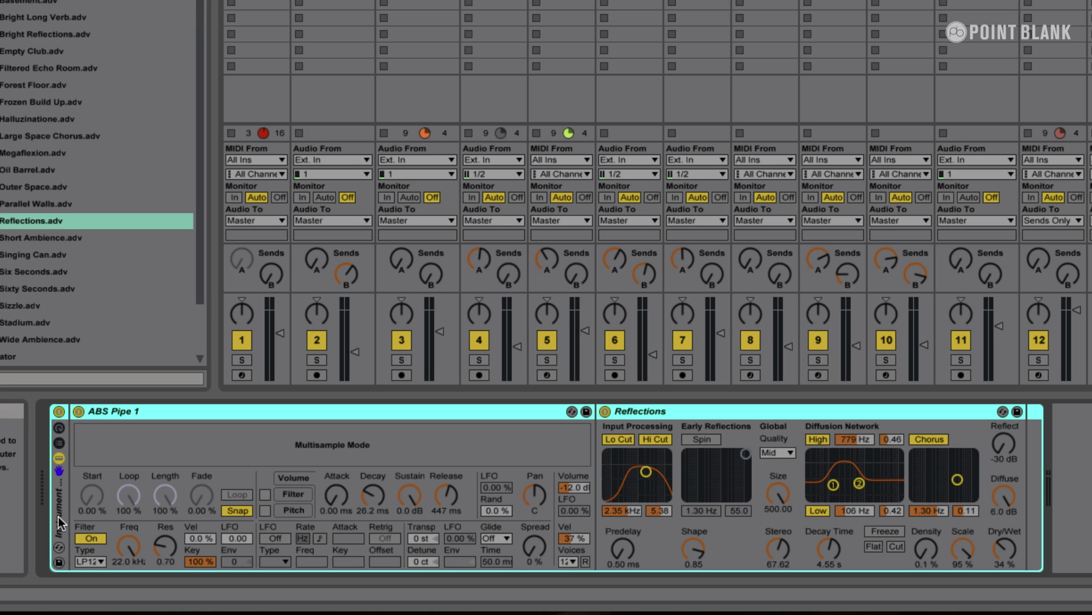
{"action": "left_click", "coordinate": [62, 446]}
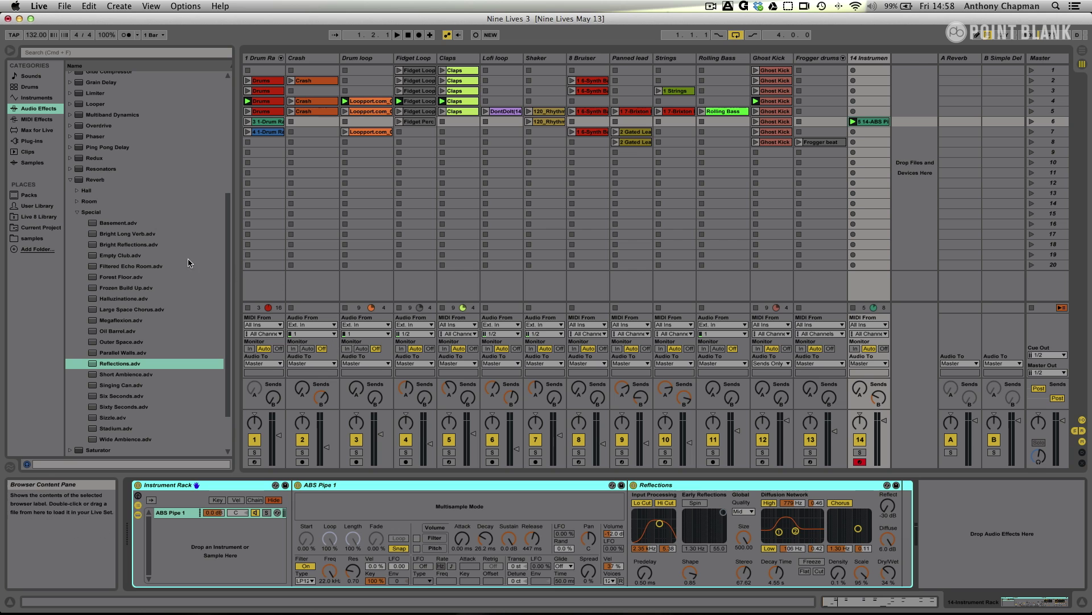
Step: Drag Citclown.adv from Instruments into the rack's chain list below the ABS Pipe 1 chain
{"action": "left_click", "coordinate": [37, 97]}
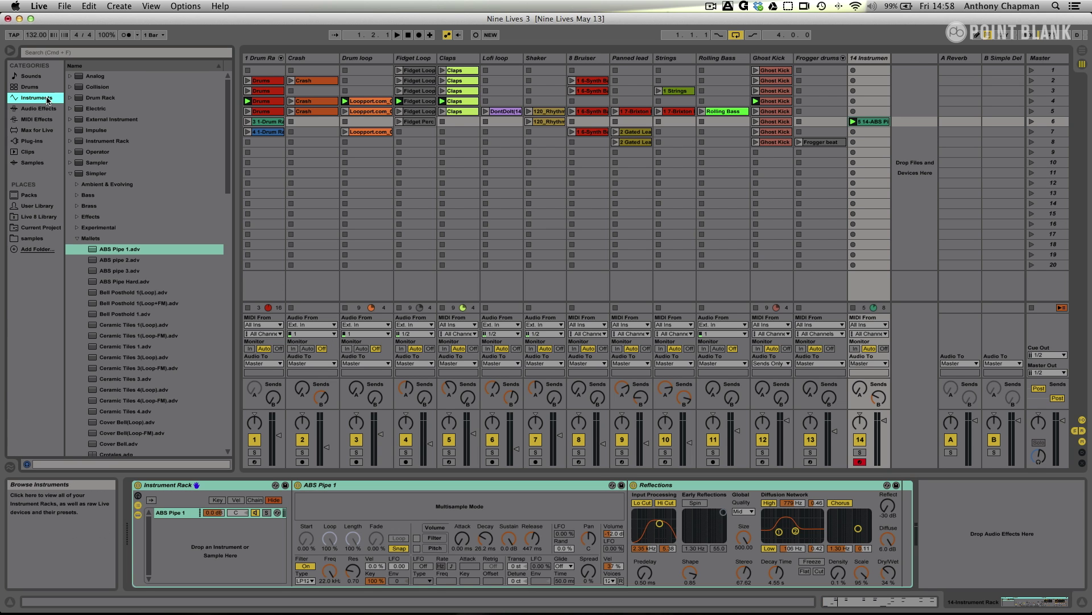
{"action": "scroll", "coordinate": [100, 202], "scroll_direction": "down", "scroll_amount": 15}
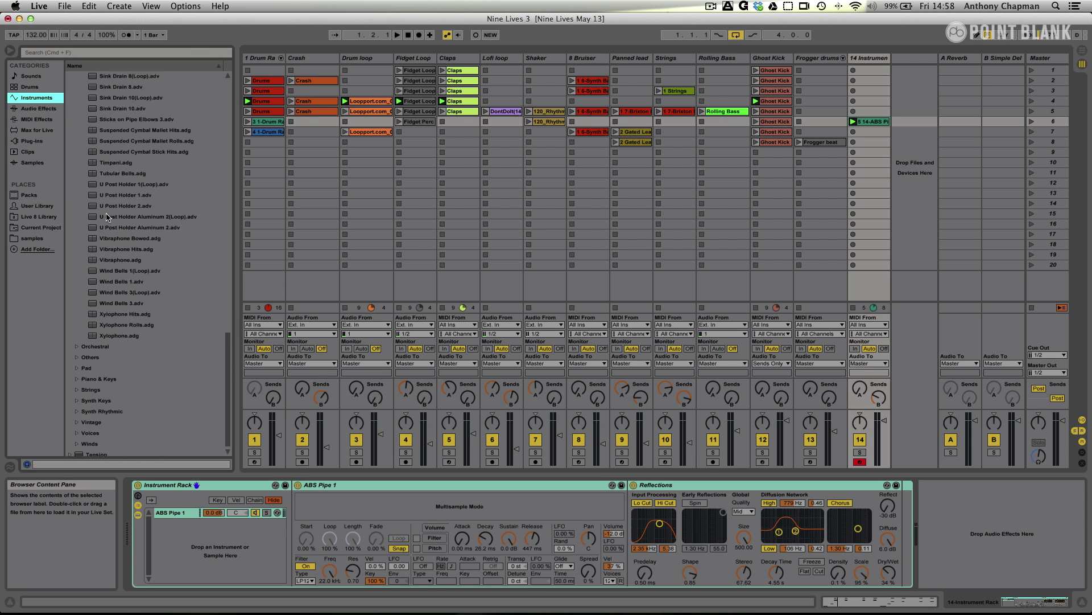
{"action": "left_click", "coordinate": [76, 417]}
{"action": "scroll", "coordinate": [153, 353], "scroll_direction": "down", "scroll_amount": 8}
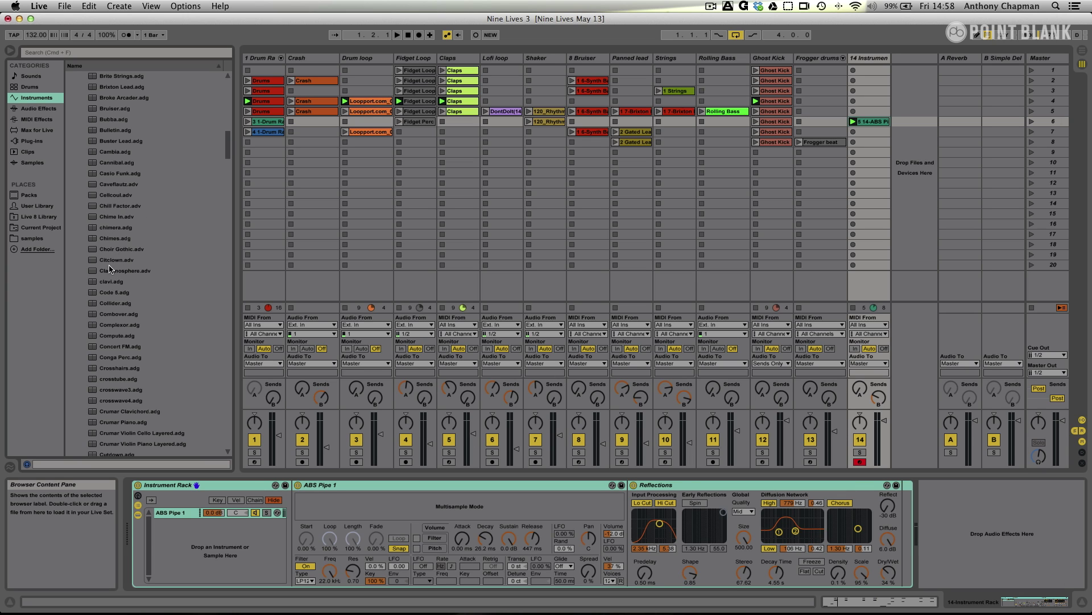
{"action": "left_click_drag", "start_coordinate": [95, 262], "coordinate": [187, 543]}
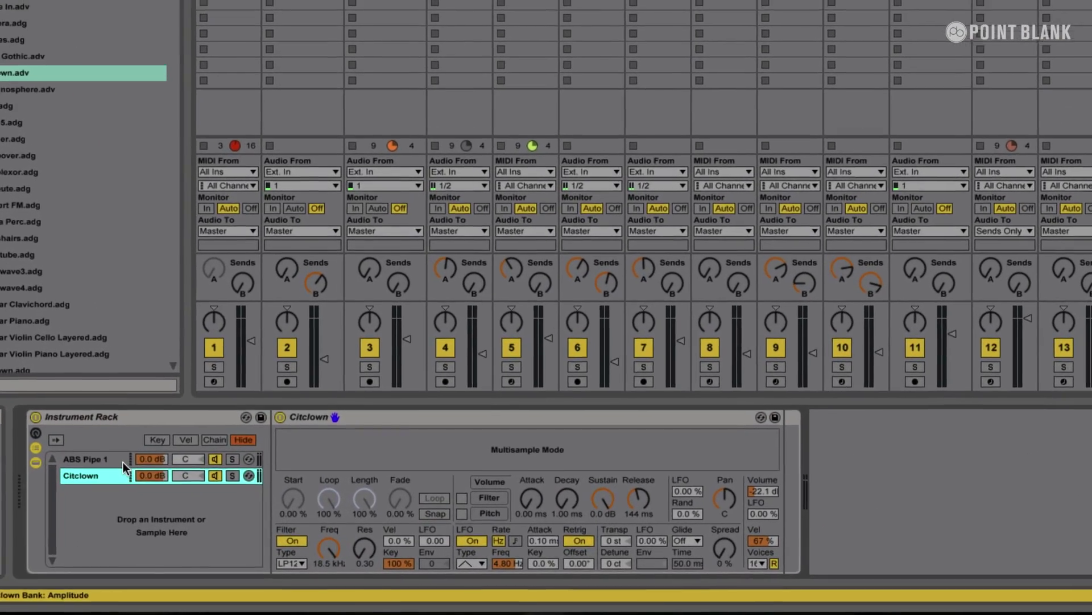
{"action": "left_click", "coordinate": [120, 458]}
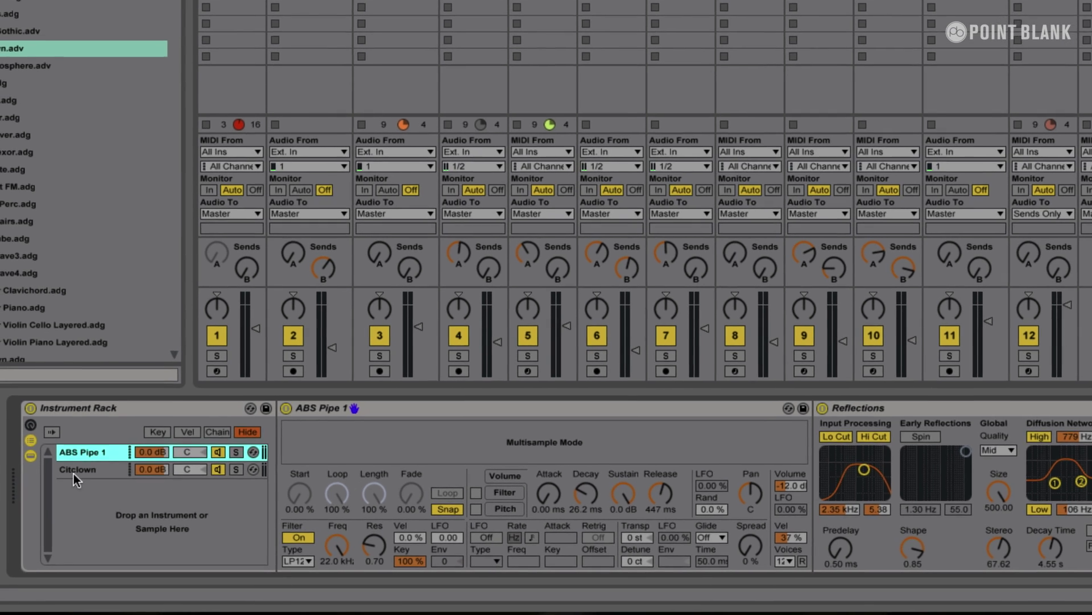
{"action": "left_click", "coordinate": [73, 474]}
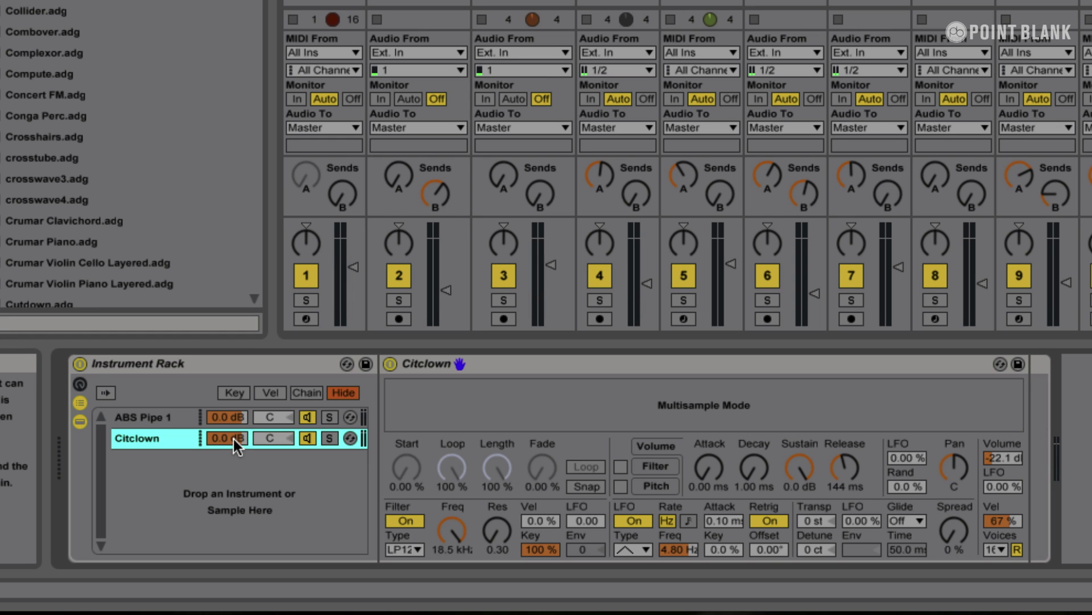
Step: During playback, set the Citclown chain volume to -1.8 dB and leave both chains panned C
{"action": "left_click_drag", "start_coordinate": [233, 439], "coordinate": [233, 455]}
{"action": "left_click_drag", "start_coordinate": [814, 520], "coordinate": [814, 501]}
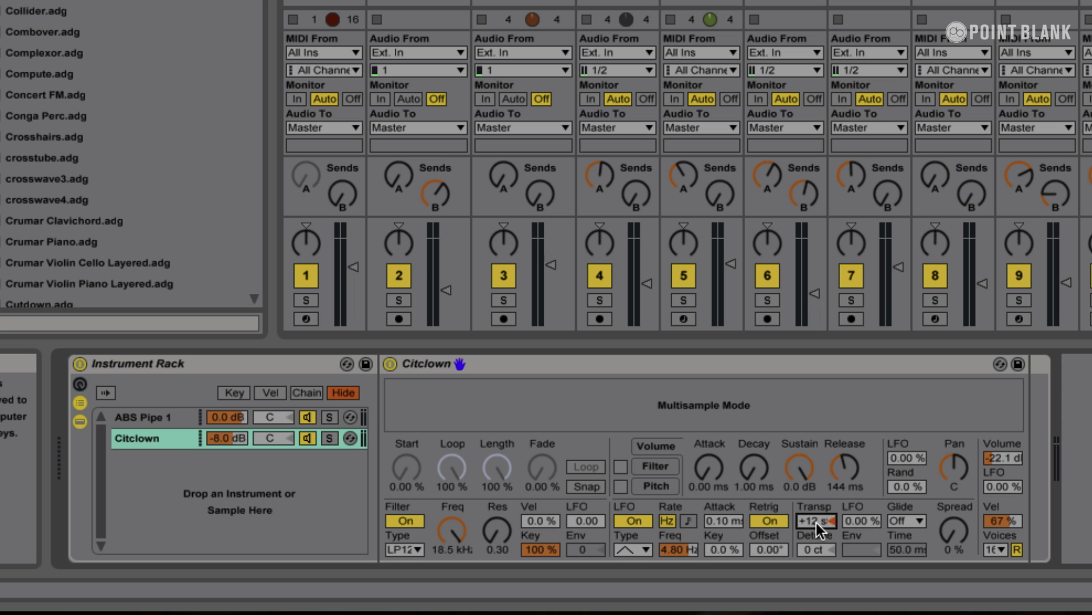
{"action": "key", "text": "space"}
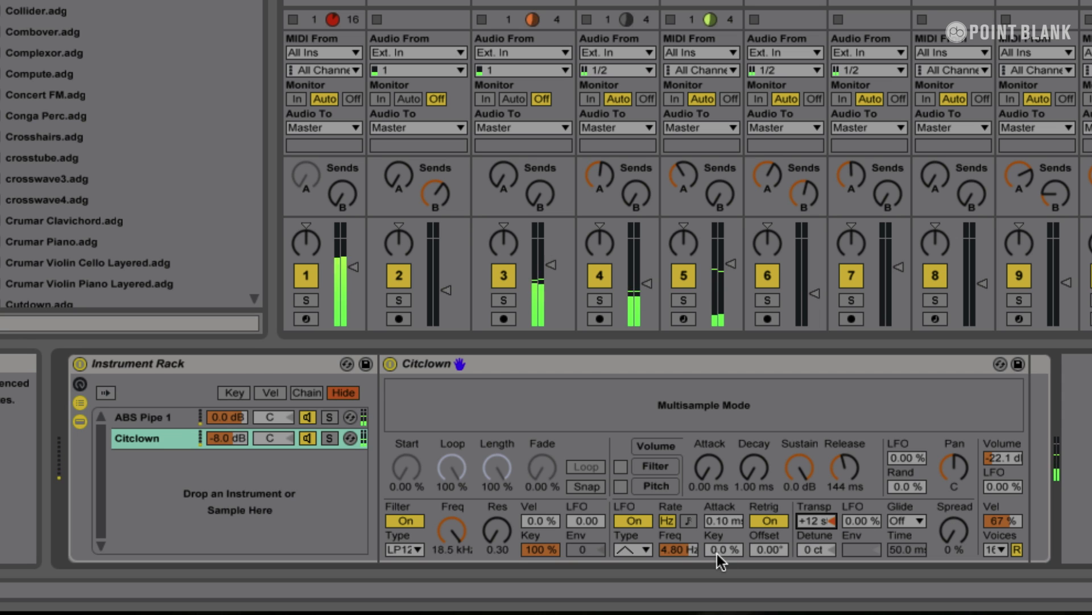
{"action": "left_click_drag", "start_coordinate": [227, 438], "coordinate": [227, 421]}
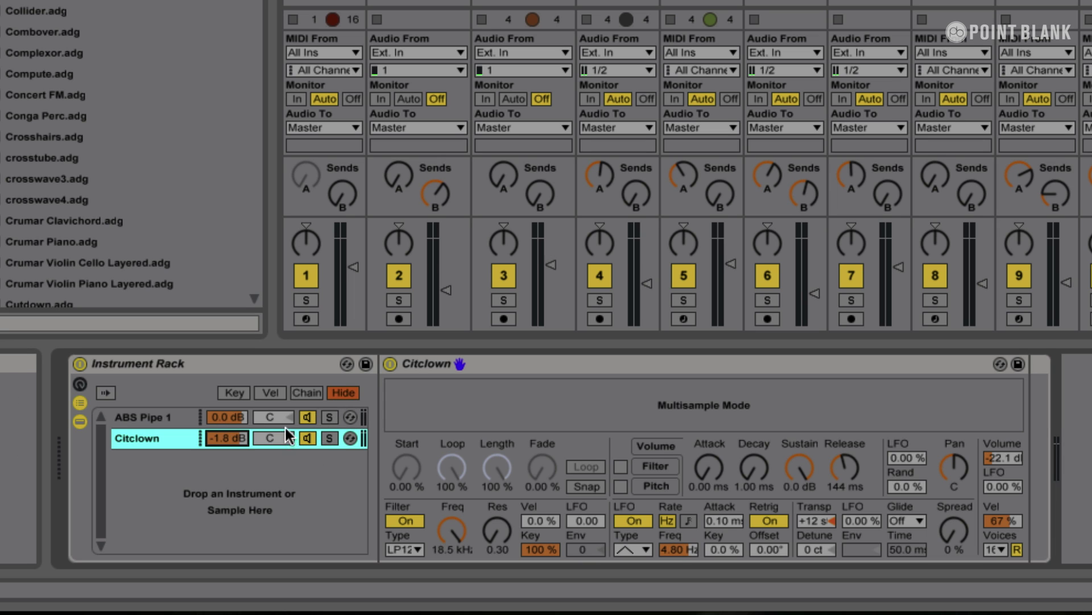
{"action": "left_click_drag", "start_coordinate": [267, 417], "coordinate": [271, 426]}
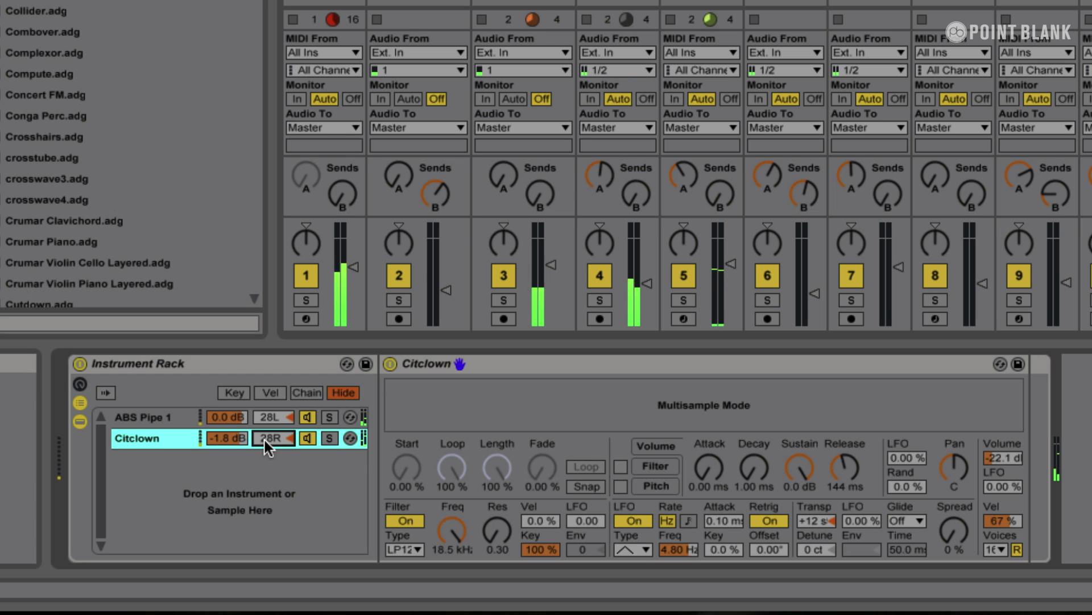
{"action": "left_click_drag", "start_coordinate": [265, 439], "coordinate": [264, 454]}
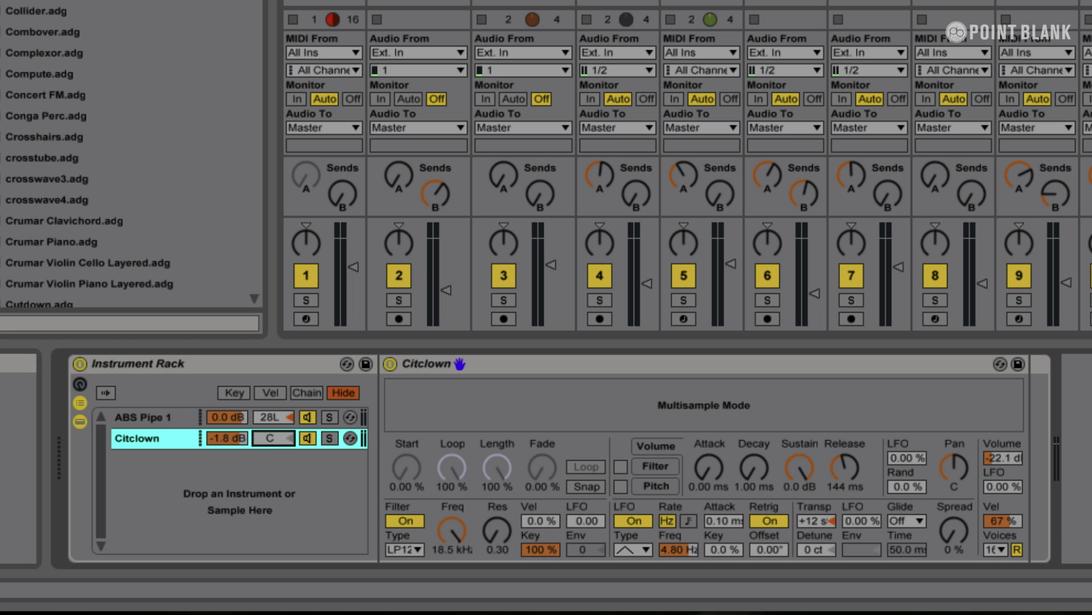
{"action": "left_click_drag", "start_coordinate": [272, 417], "coordinate": [272, 401]}
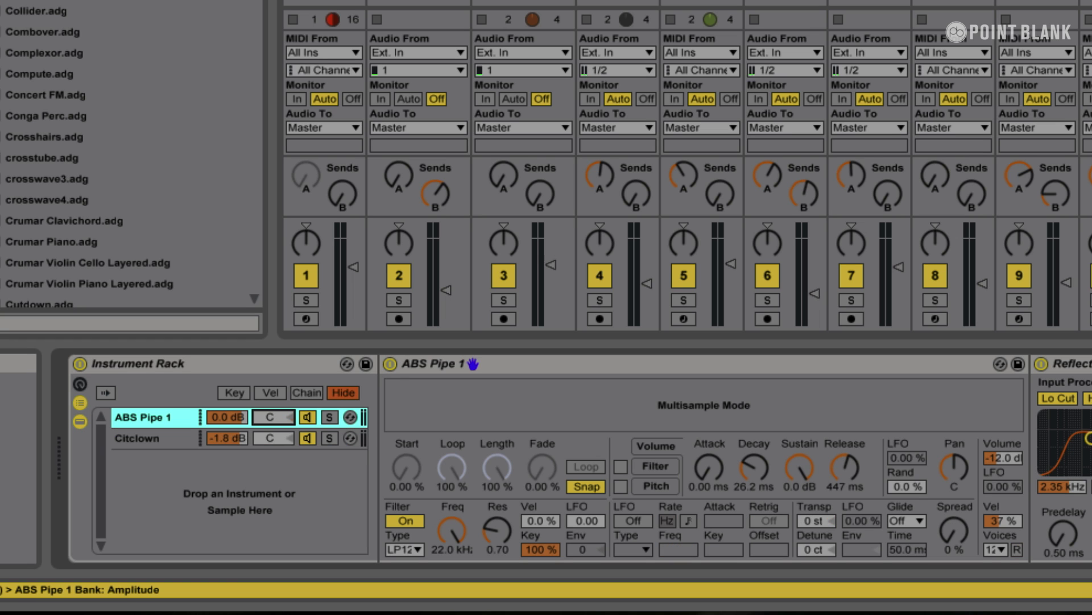
Step: Drop Redux from Audio Effects onto the Citclown chain, after the Citclown Simpler
{"action": "left_click", "coordinate": [169, 439]}
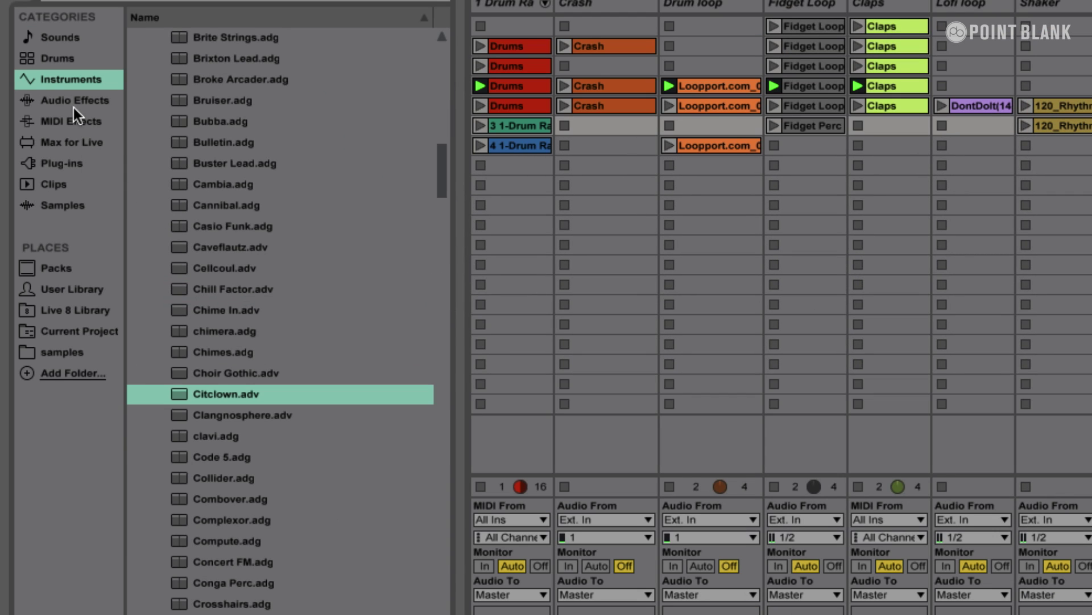
{"action": "left_click", "coordinate": [72, 103]}
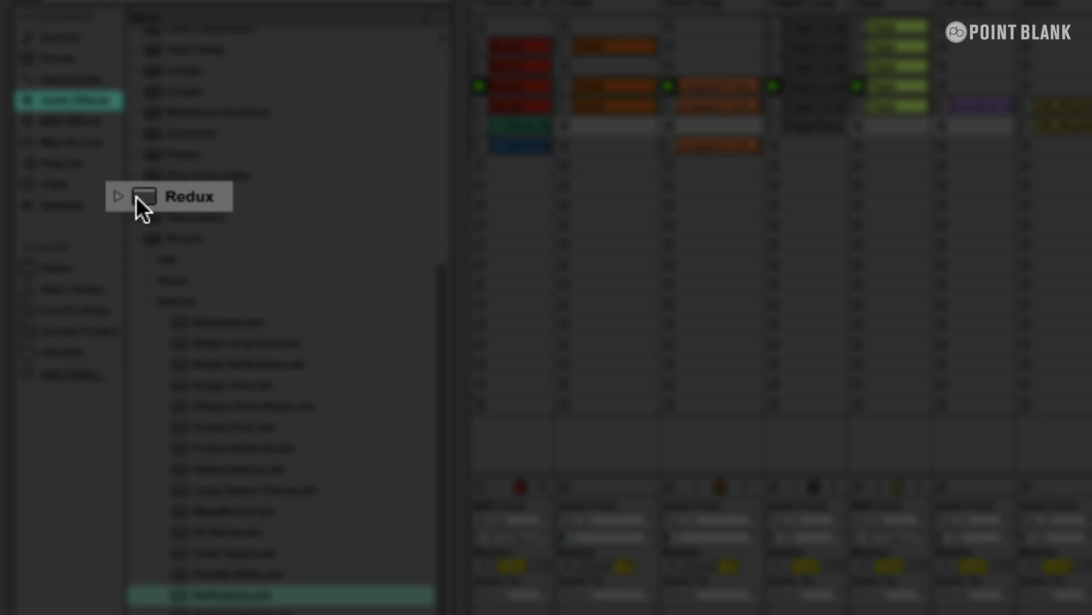
{"action": "left_click", "coordinate": [137, 196]}
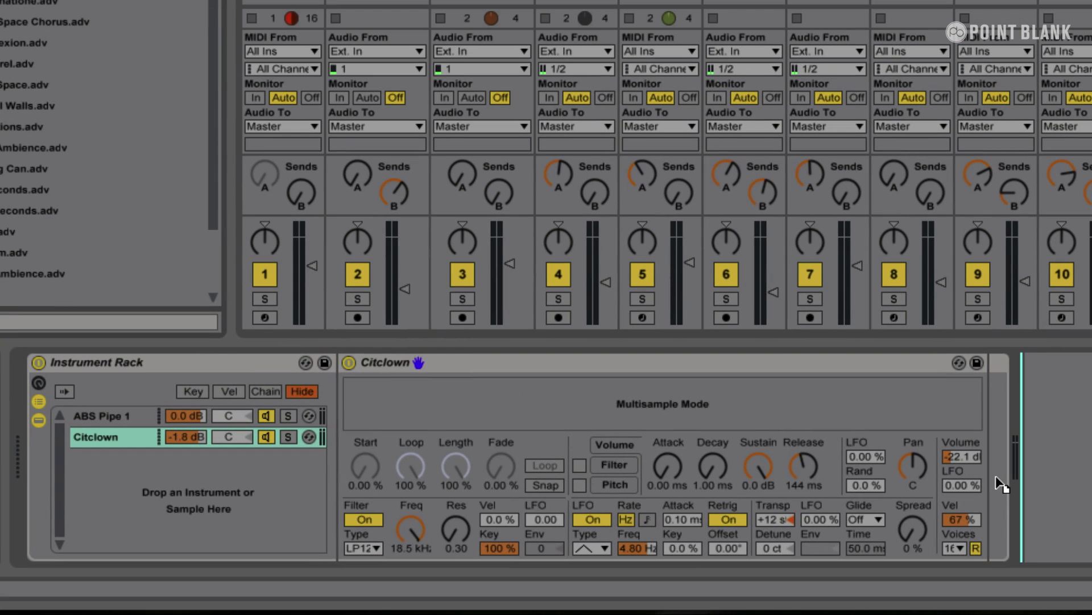
{"action": "left_click_drag", "start_coordinate": [982, 479], "coordinate": [982, 479]}
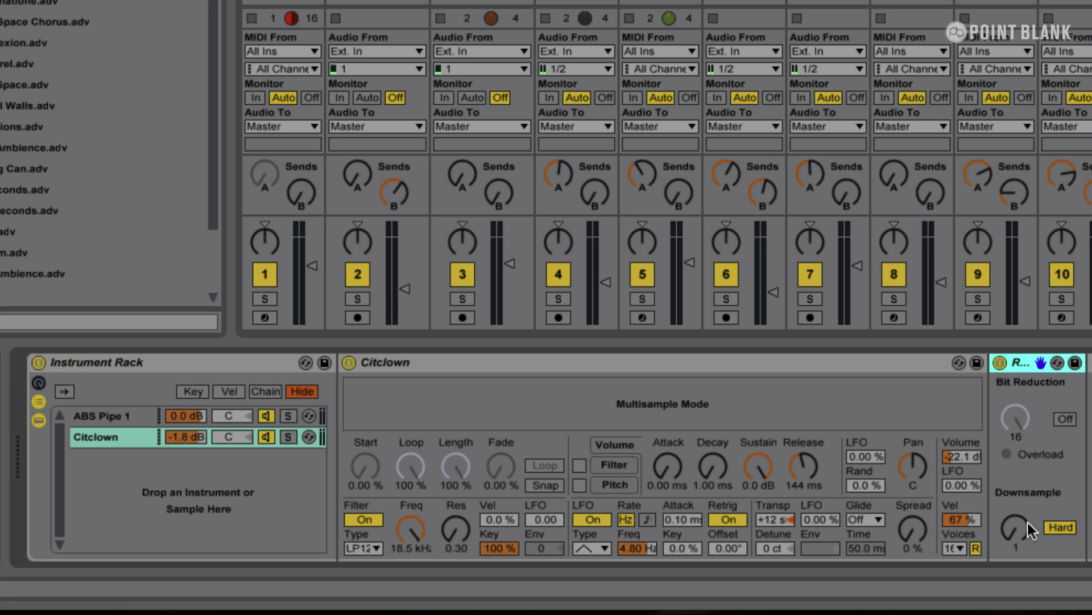
Step: Raise the Citclown chain's Redux Downsample to 13, checking it with ABS Pipe 1 muted
{"action": "left_click", "coordinate": [266, 416]}
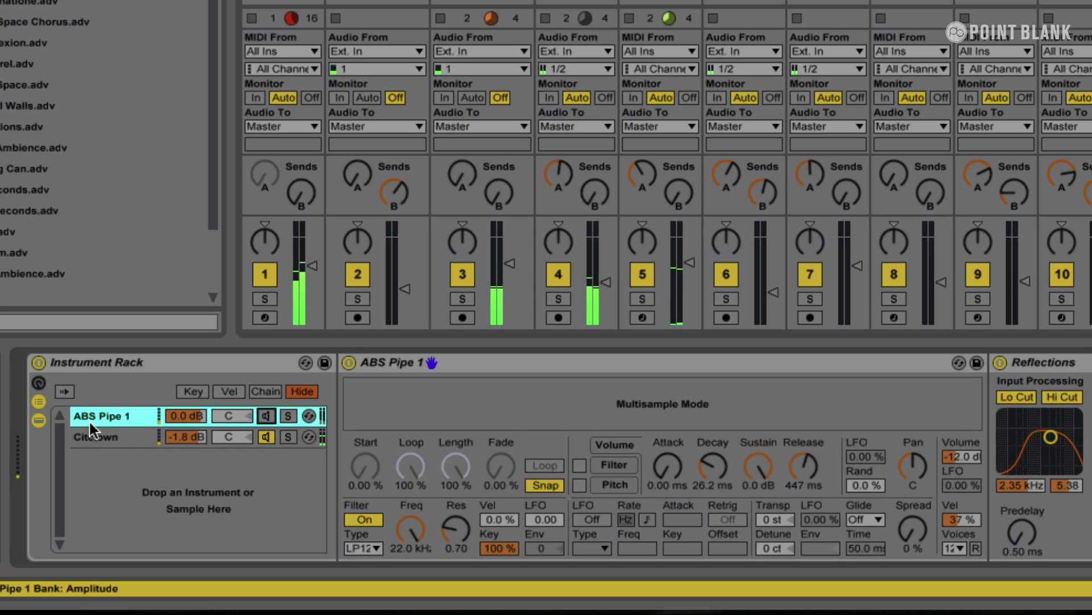
{"action": "left_click", "coordinate": [181, 437]}
{"action": "left_click_drag", "start_coordinate": [1012, 530], "coordinate": [1012, 519]}
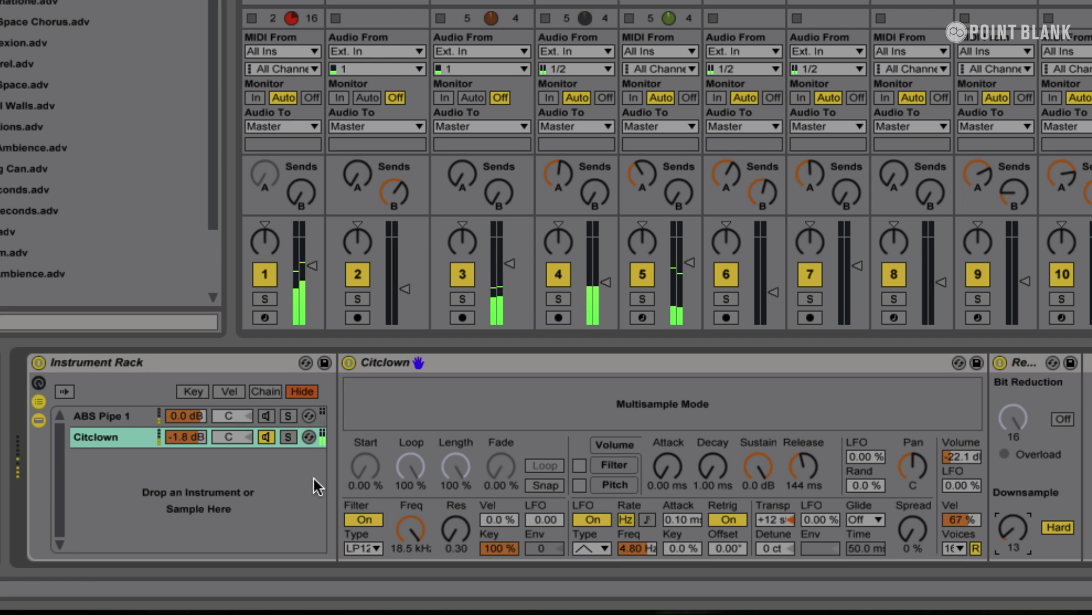
{"action": "left_click", "coordinate": [85, 416]}
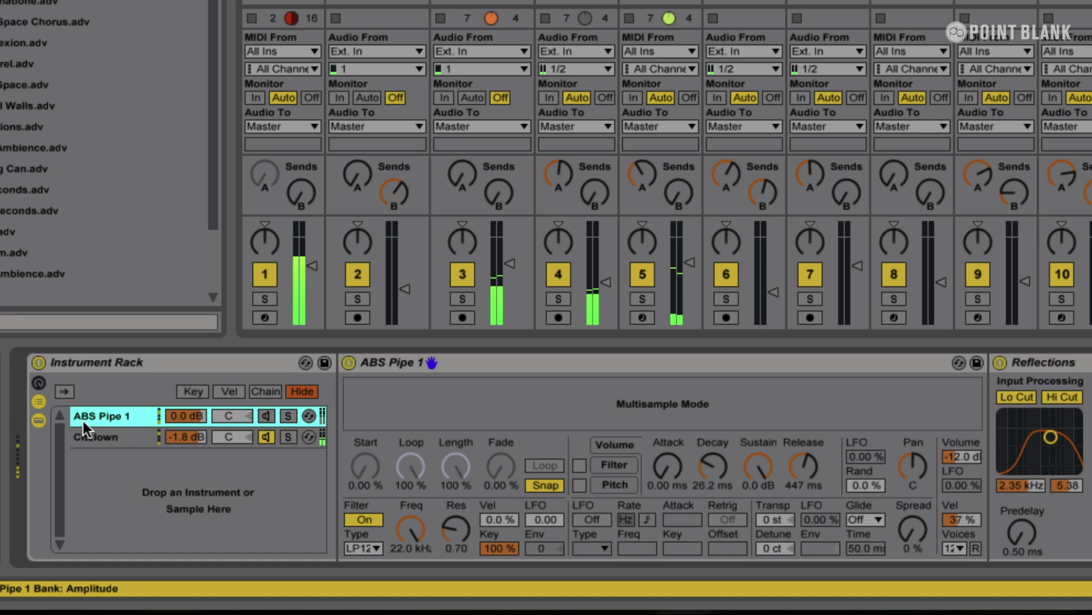
{"action": "left_click", "coordinate": [268, 415]}
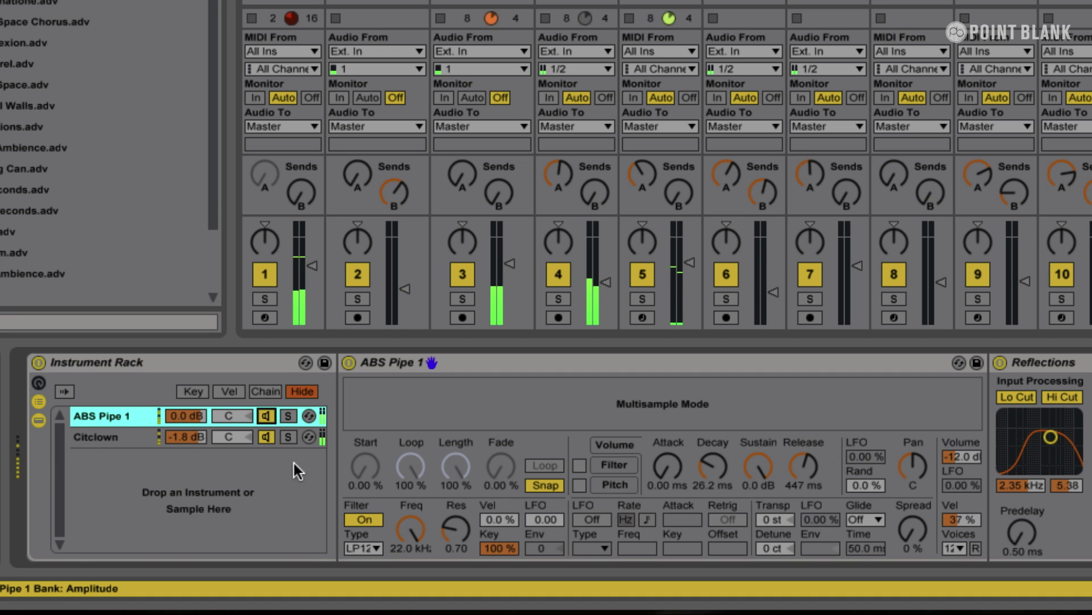
Step: Lower the Citclown chain volume to -4.6 dB and select the whole rack
{"action": "mouse_move", "coordinate": [185, 436]}
{"action": "left_mouse_down"}
{"action": "mouse_move", "coordinate": [186, 455]}
{"action": "mouse_move", "coordinate": [191, 432]}
{"action": "left_mouse_up"}
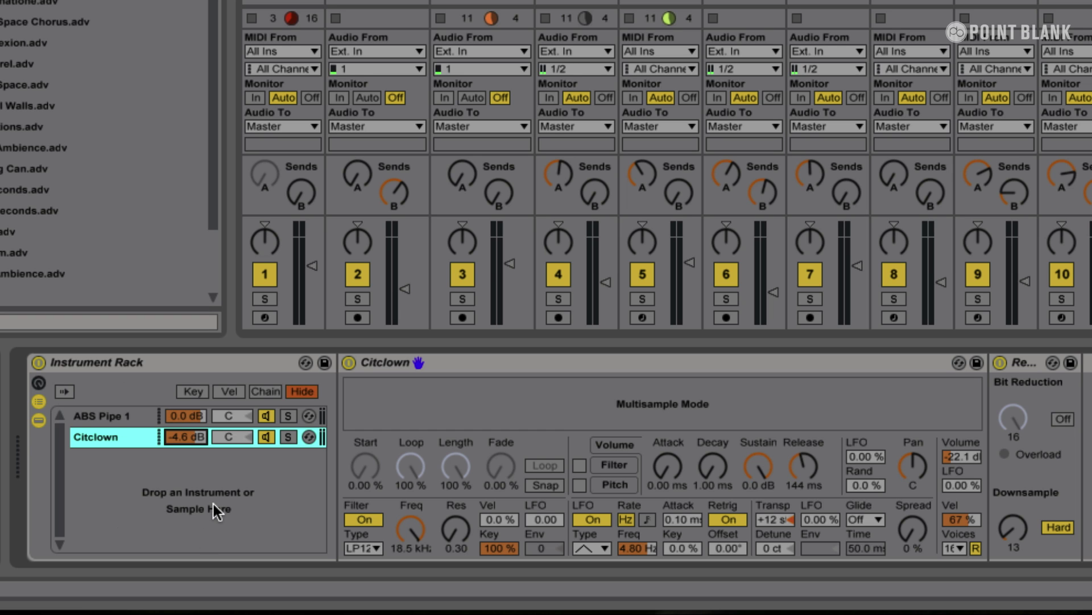
{"action": "left_click", "coordinate": [128, 414]}
{"action": "left_click", "coordinate": [129, 435]}
{"action": "left_click", "coordinate": [125, 415]}
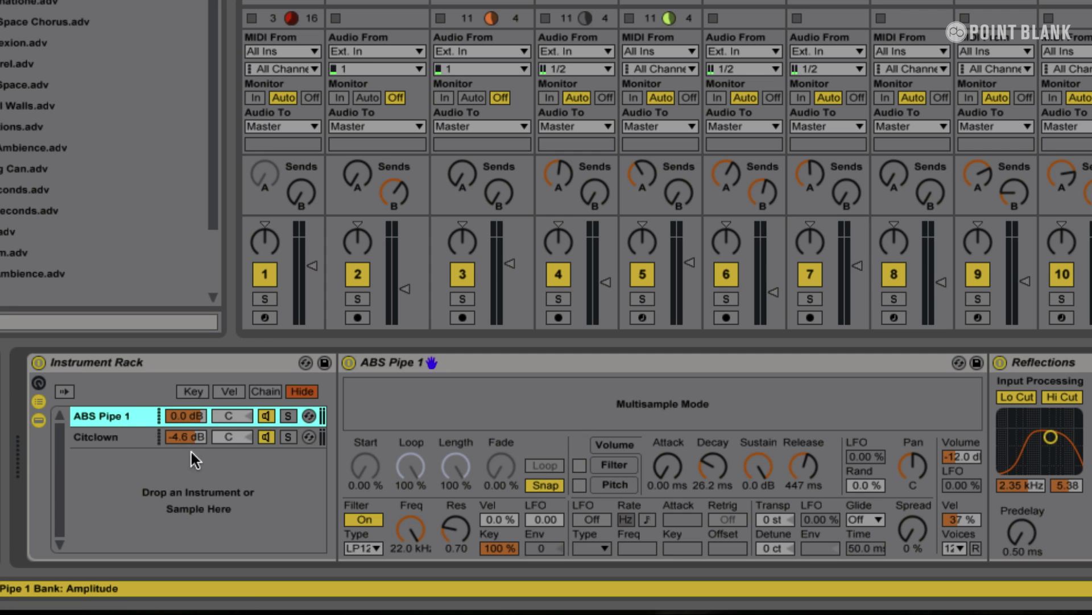
{"action": "left_click", "coordinate": [128, 438]}
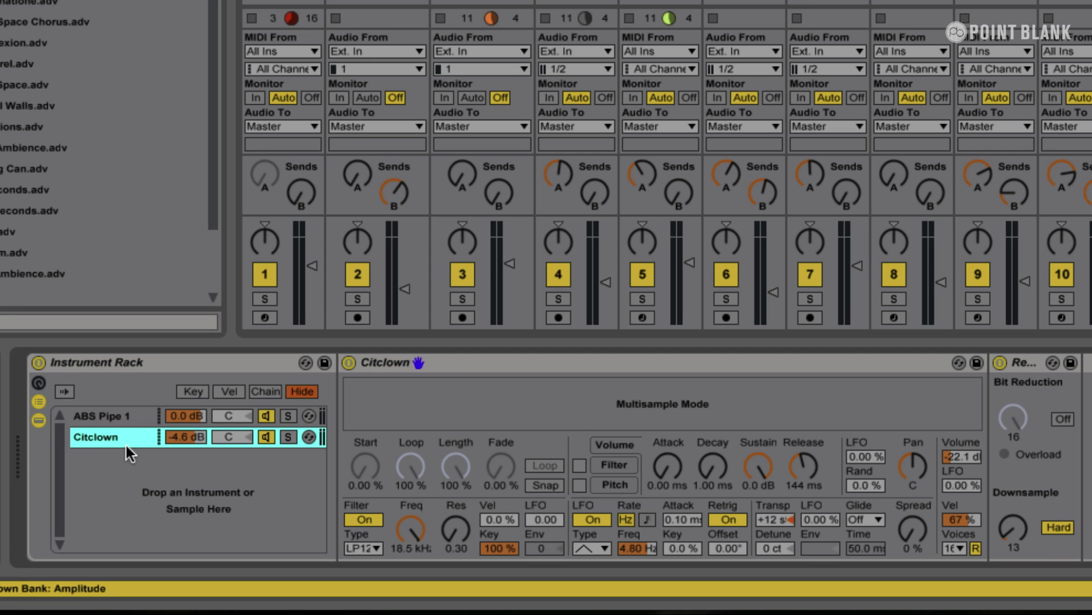
{"action": "left_click", "coordinate": [128, 364]}
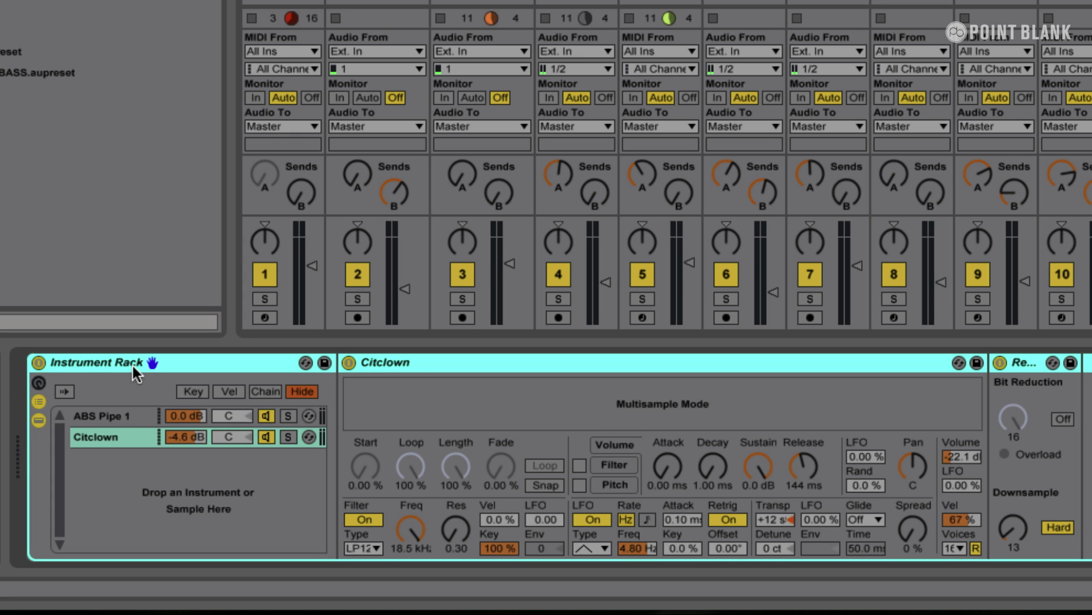
Step: Rename the rack 'Nine Lives rack' and save it as Nine Lives rack.adg
{"action": "key", "text": "super+r"}
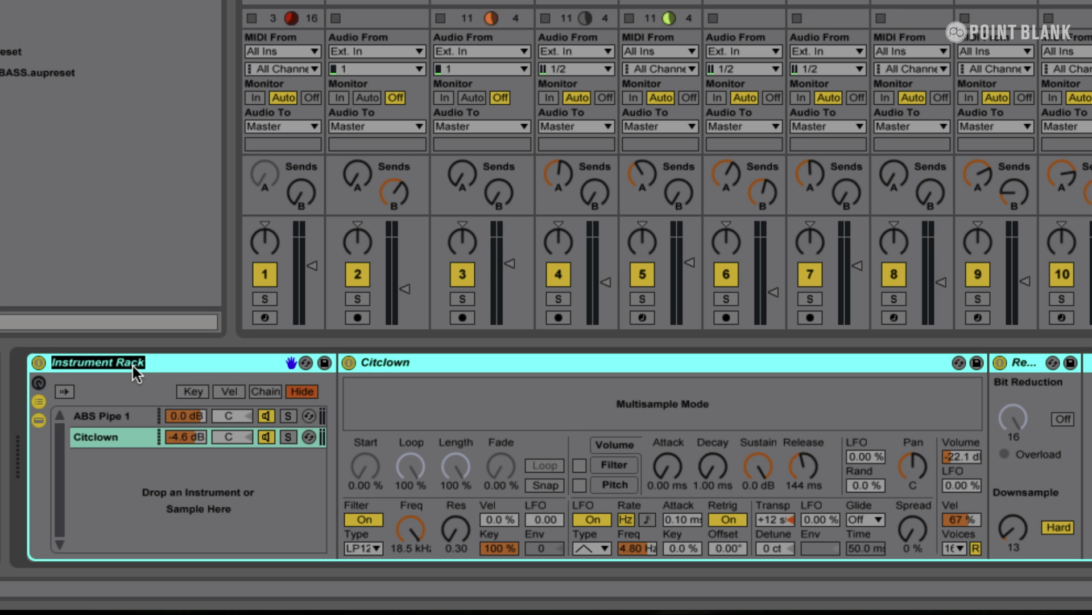
{"action": "type", "text": "Nine Lives rack"}
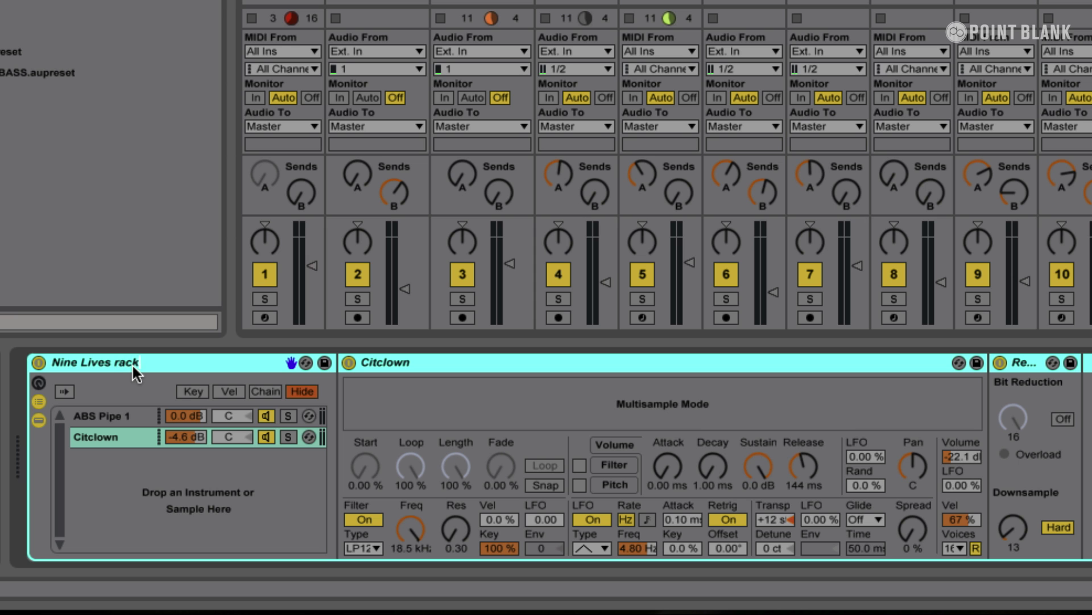
{"action": "key", "text": "Return"}
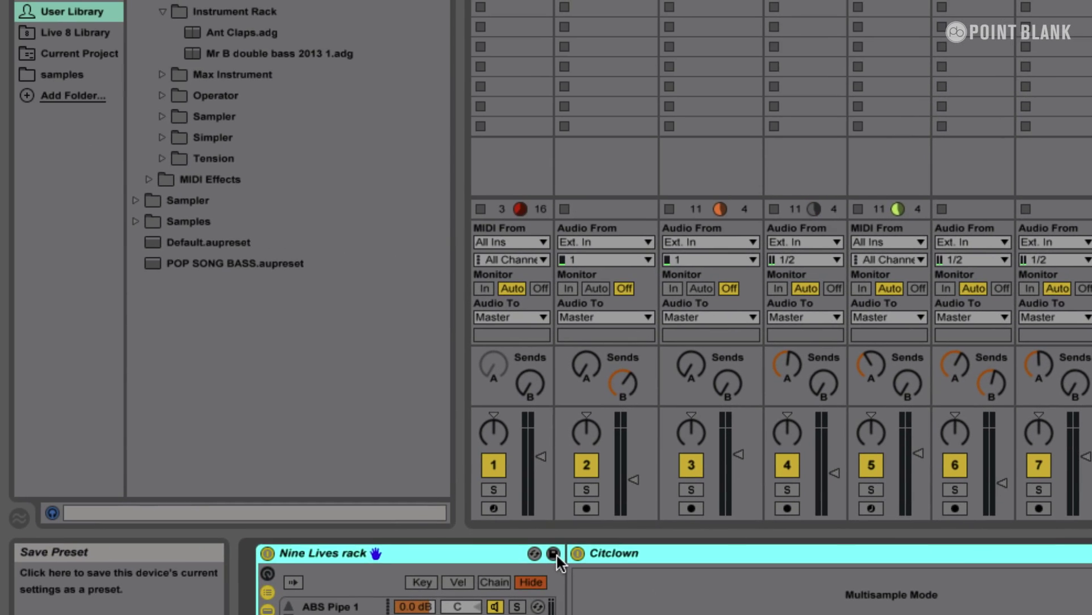
{"action": "left_click", "coordinate": [555, 553]}
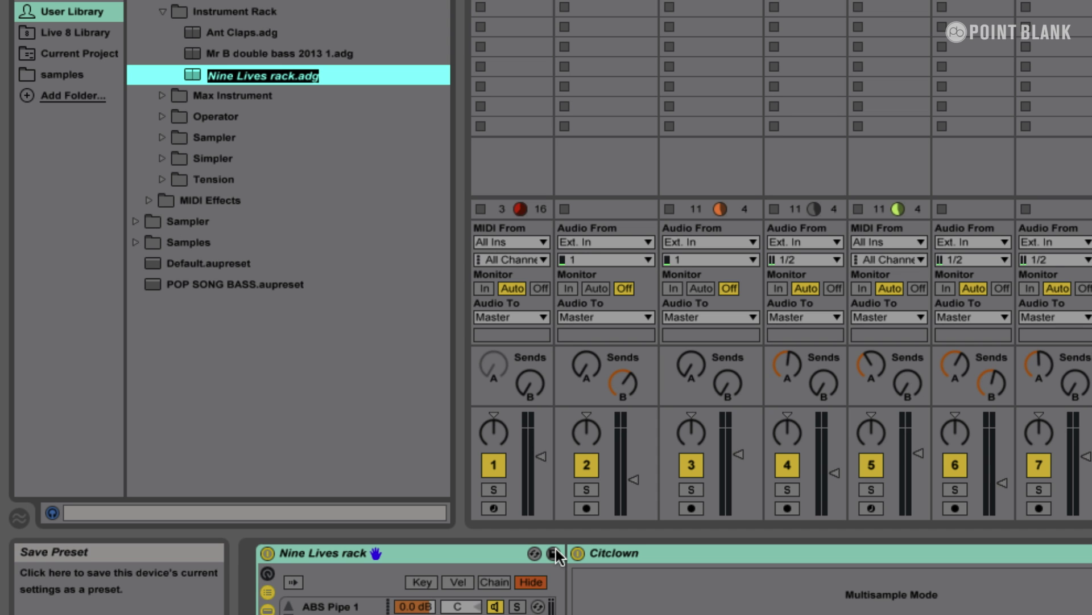
{"action": "key", "text": "Return"}
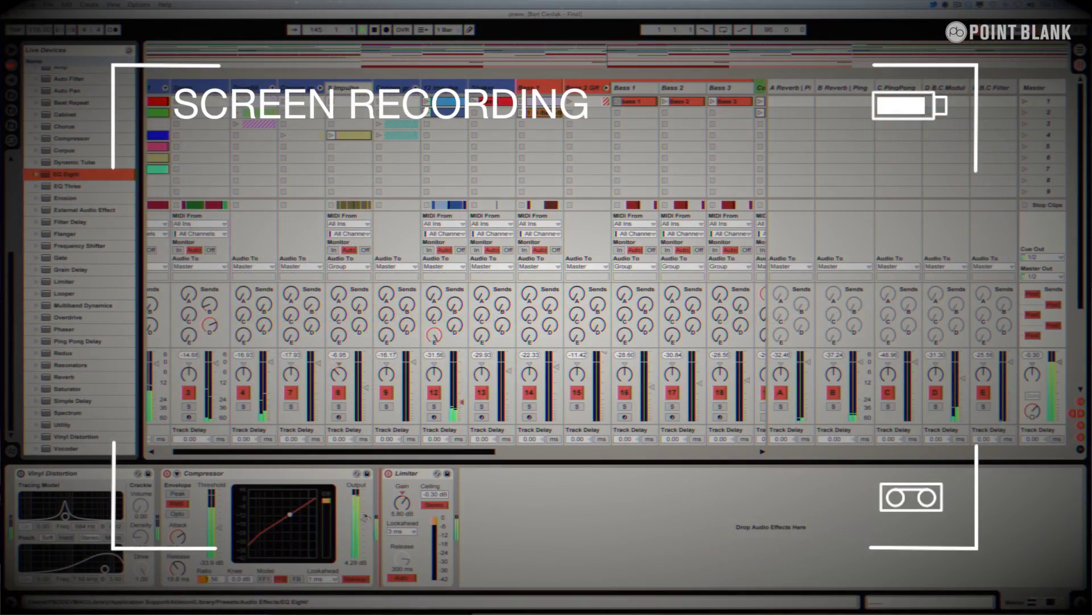
Step: Insert EQ Eight between the Compressor and the Limiter
{"action": "key", "text": "Return"}
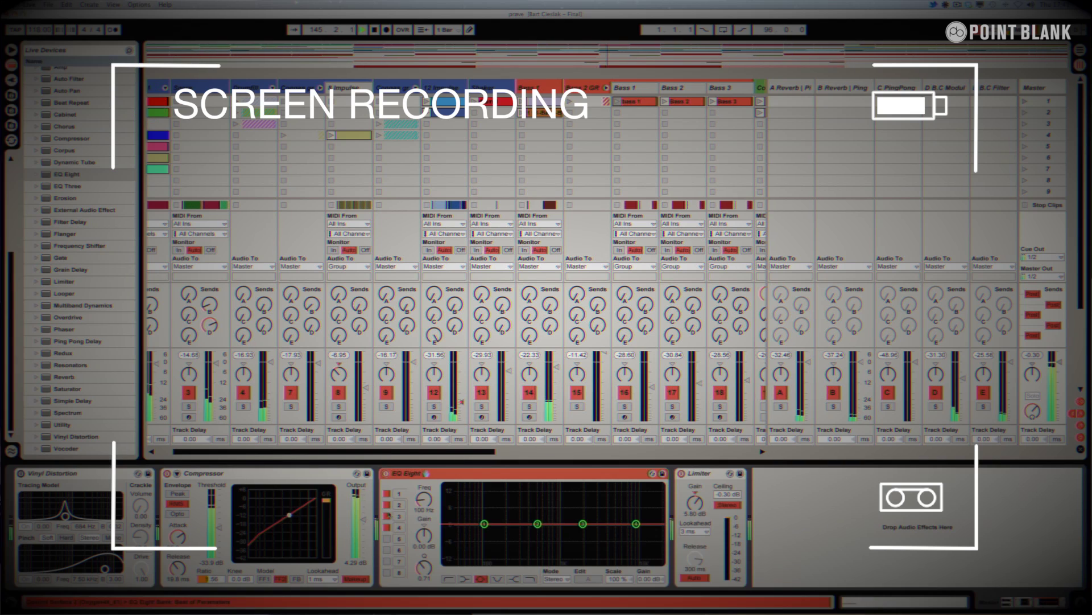